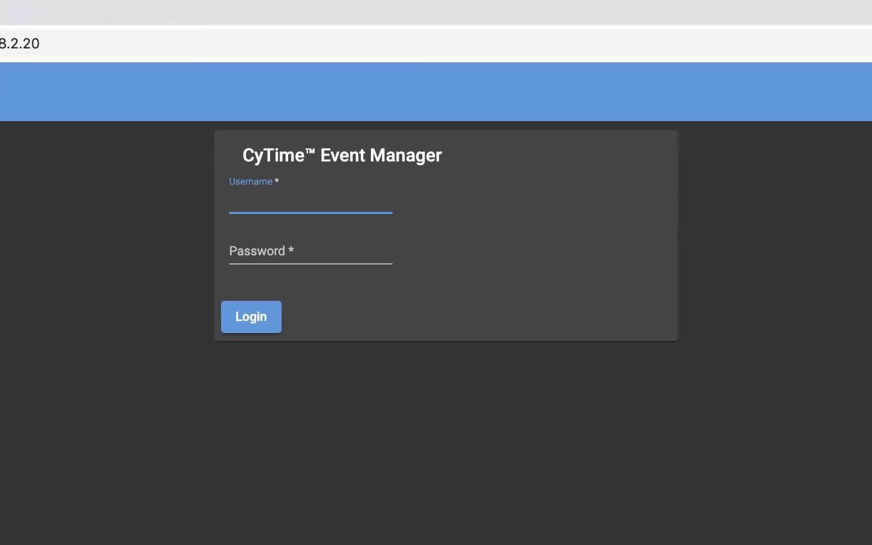
Step: Log in with the administrator username and password and go to the Setup network page
type("admin")
left_click(310, 252)
type("admin")
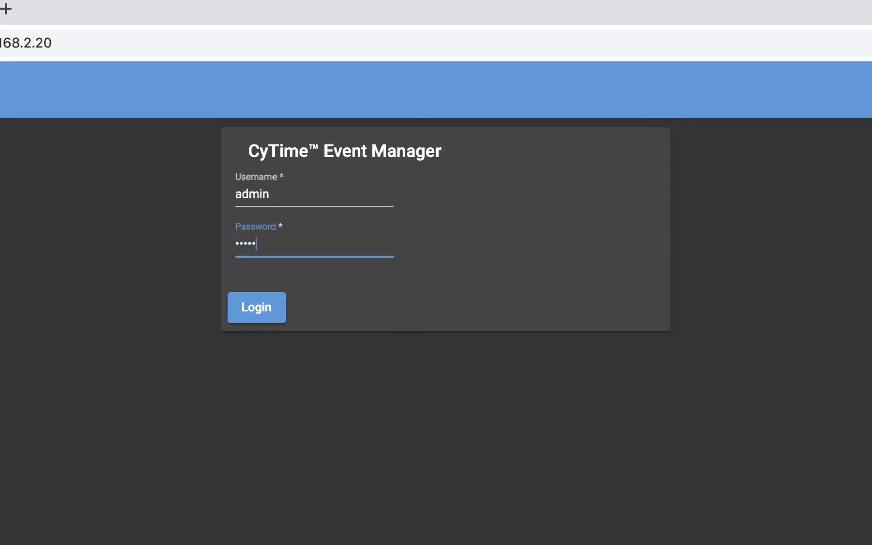
key("Return")
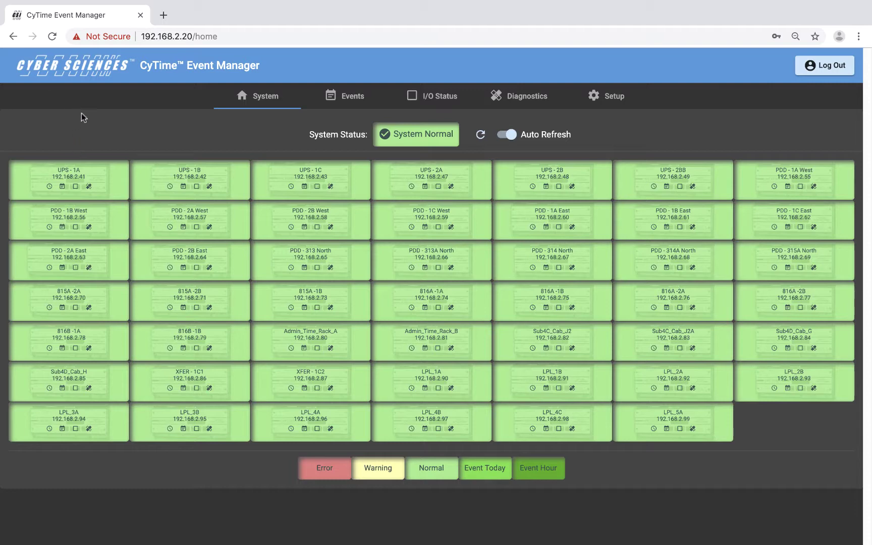
left_click(613, 97)
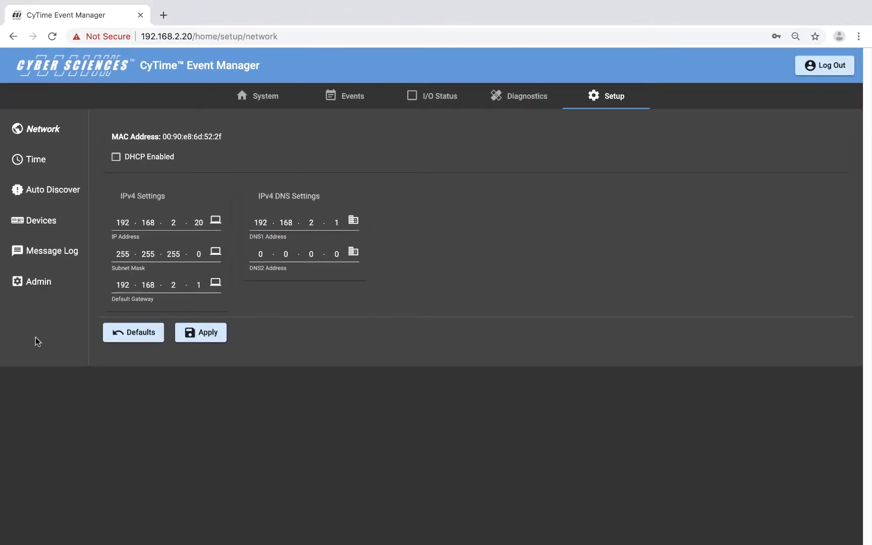
Step: Decline applying the unchanged network settings and move to the Time setup page
left_click(202, 332)
left_click(368, 325)
left_click(49, 162)
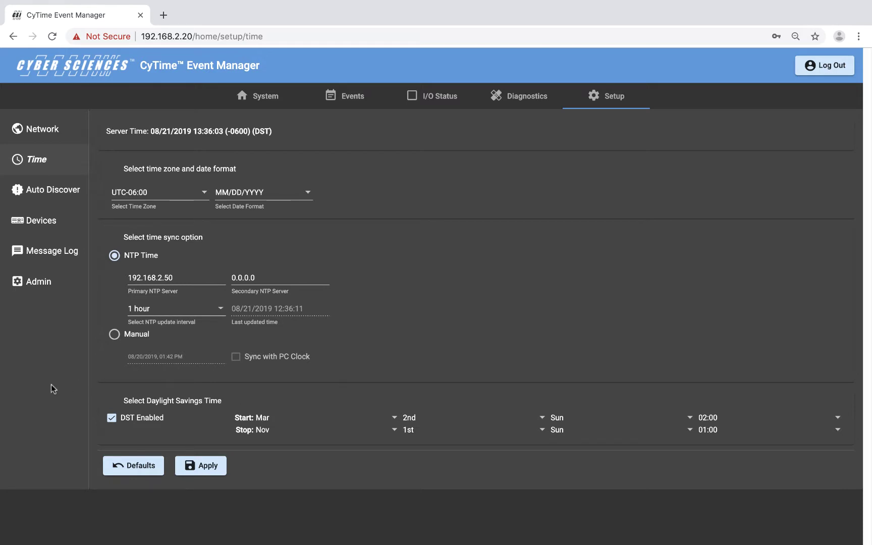
Step: Keep time zone UTC-06:00, date format MM/DD/YYYY and a 1 hour NTP update interval
left_click(204, 192)
left_click_drag(214, 159, 214, 179)
left_click(382, 177)
left_click(308, 193)
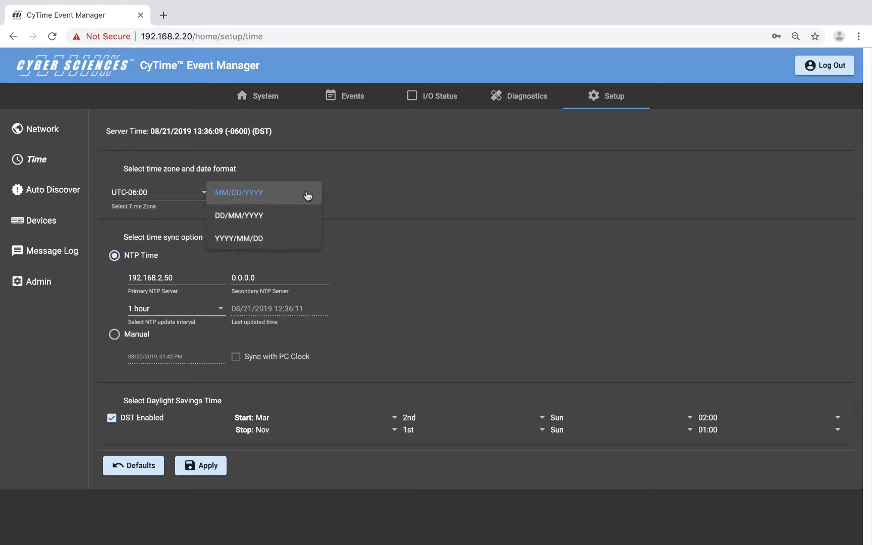
left_click(396, 189)
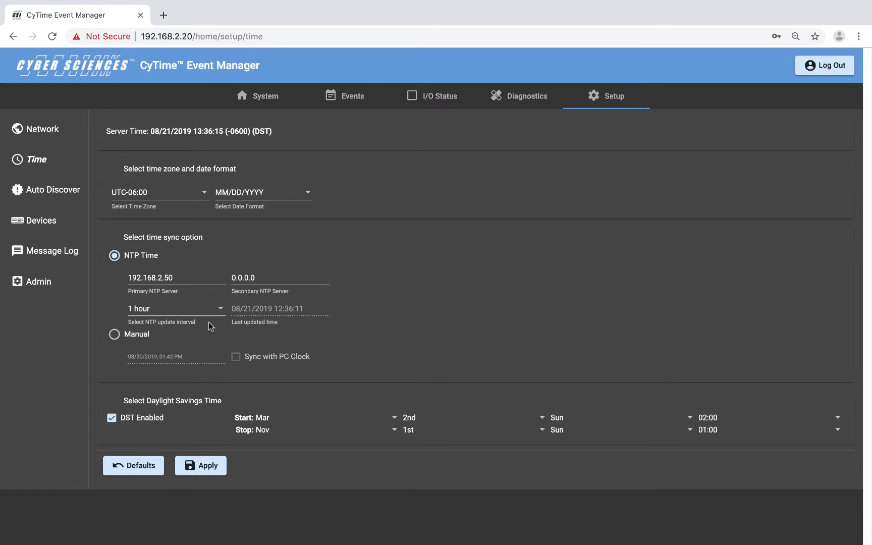
left_click(221, 309)
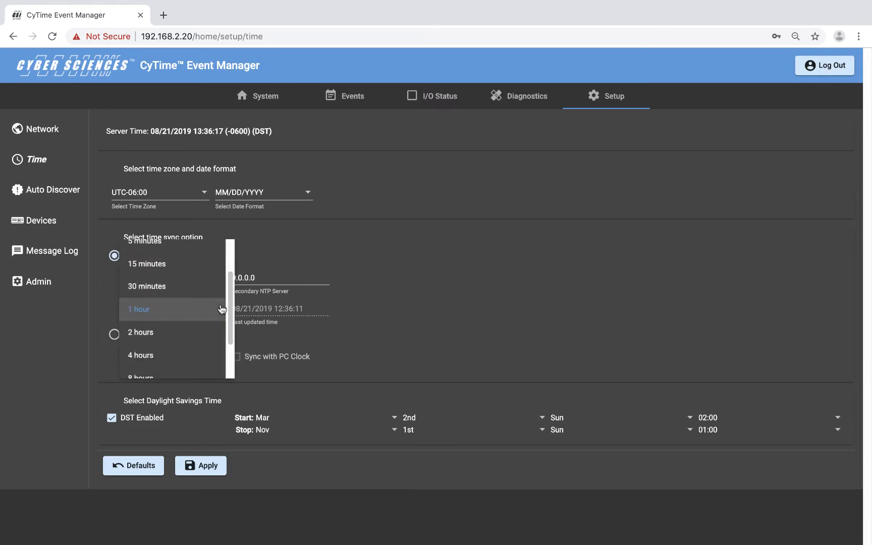
scroll(222, 309, "up", 2)
left_click(240, 260)
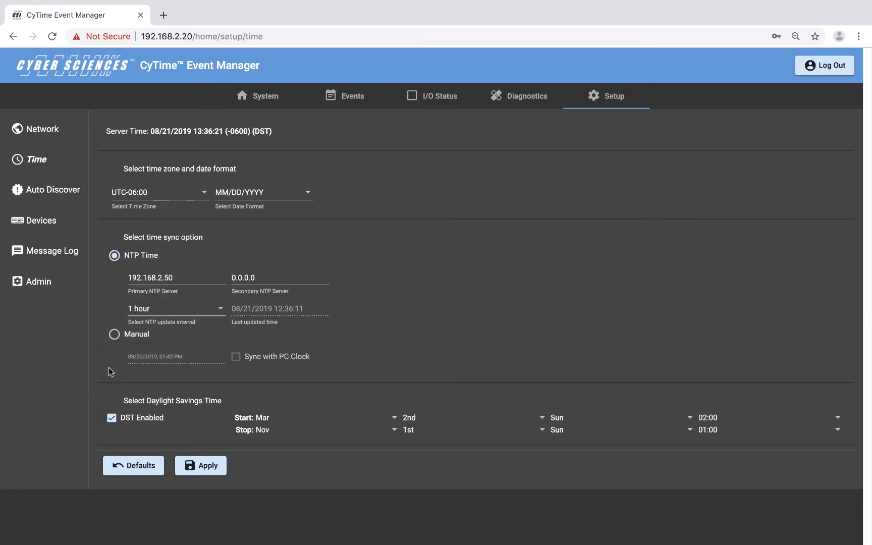
Step: Leave sync on NTP with DST enabled, decline applying, and go to Auto Discover
left_click(115, 335)
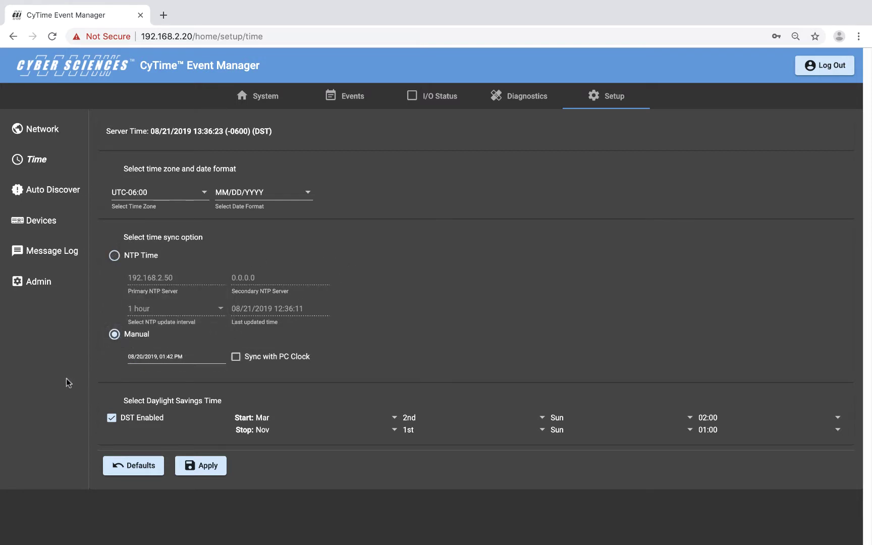
left_click(115, 256)
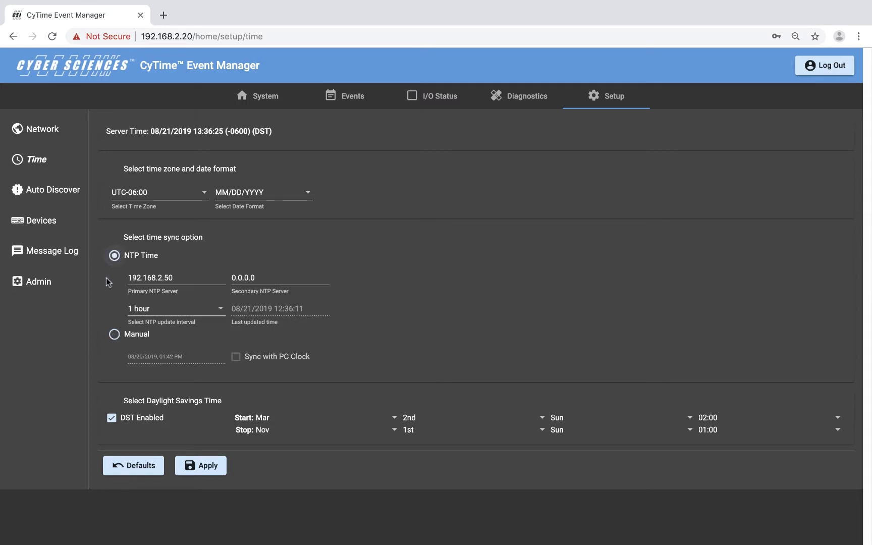
left_click(107, 421)
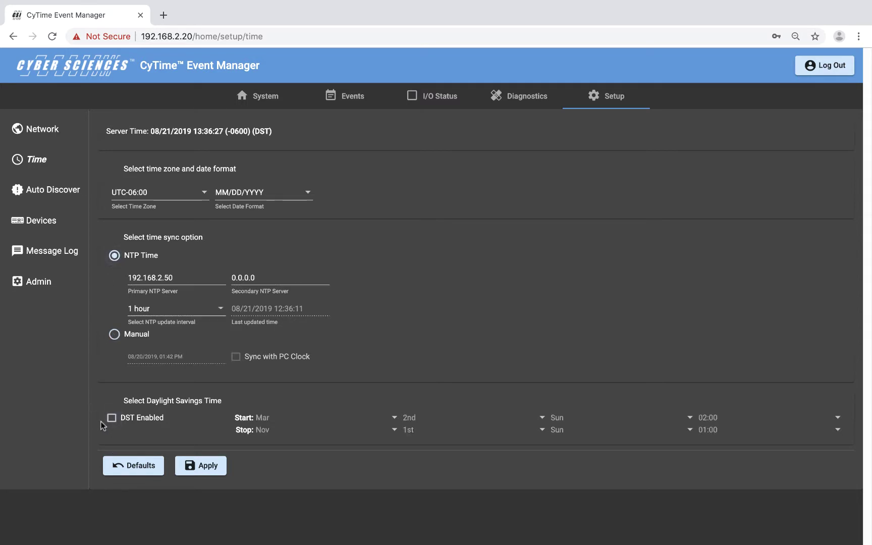
left_click(109, 420)
left_click(192, 464)
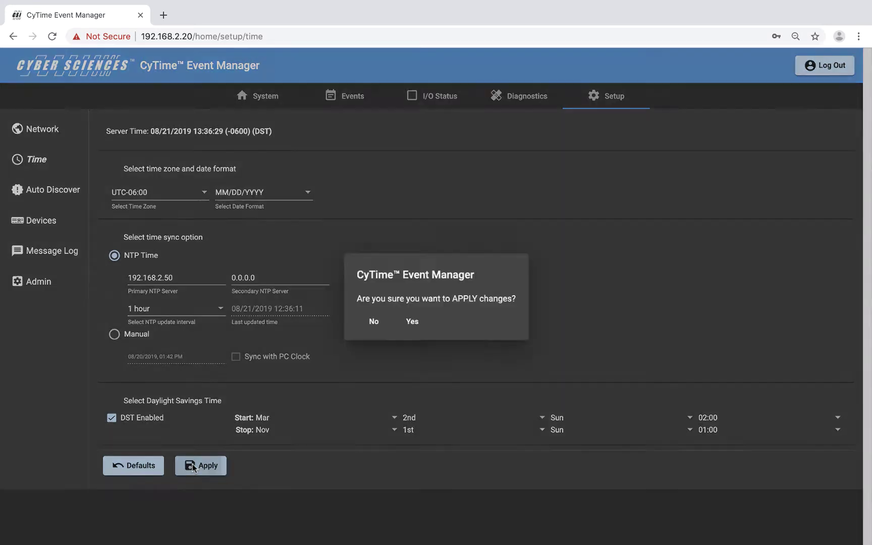
left_click(382, 319)
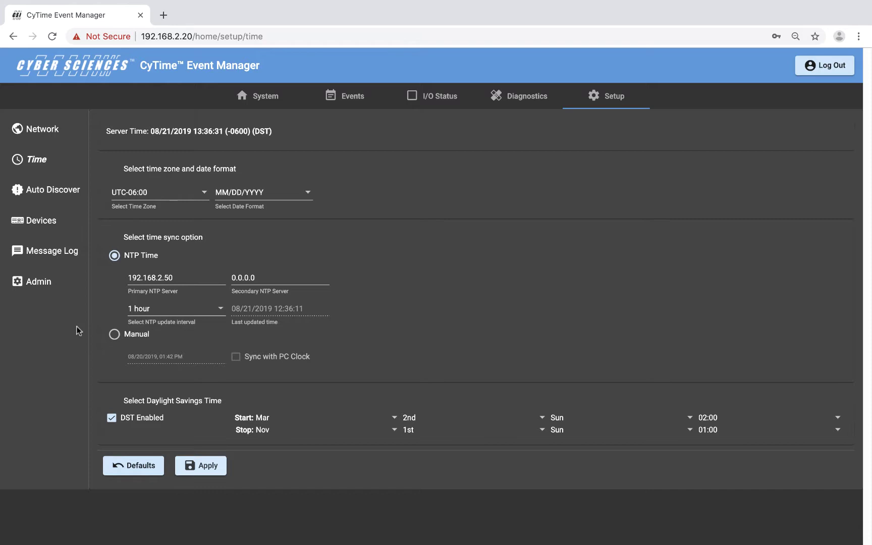
left_click(53, 194)
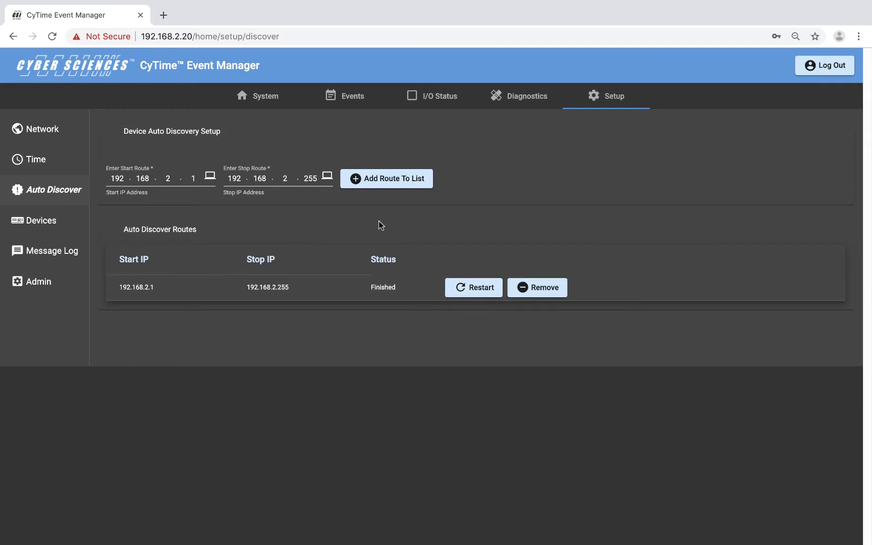
left_click(394, 183)
Step: In the Devices list, select then deselect UPS - 1B, UPS - 1C and all 48 devices
left_click(50, 222)
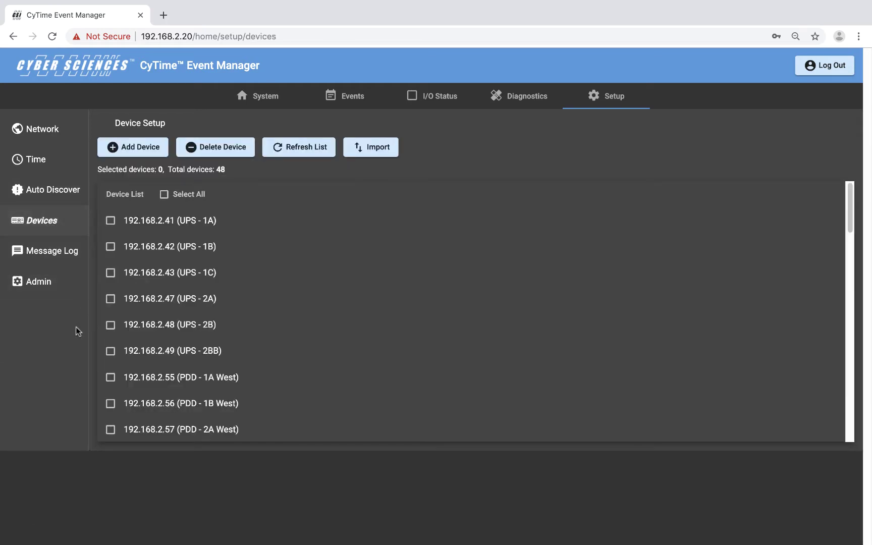
left_click(110, 246)
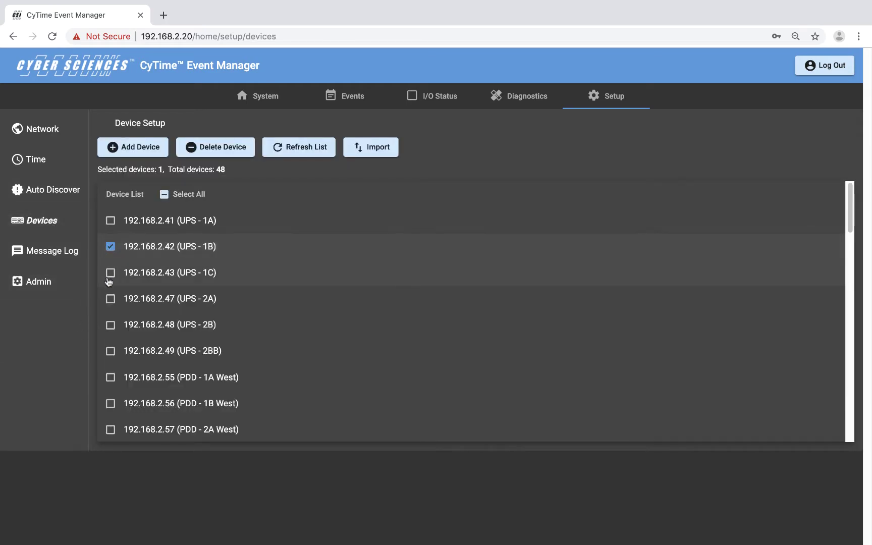
left_click(110, 274)
left_click(110, 248)
left_click(111, 273)
left_click(164, 195)
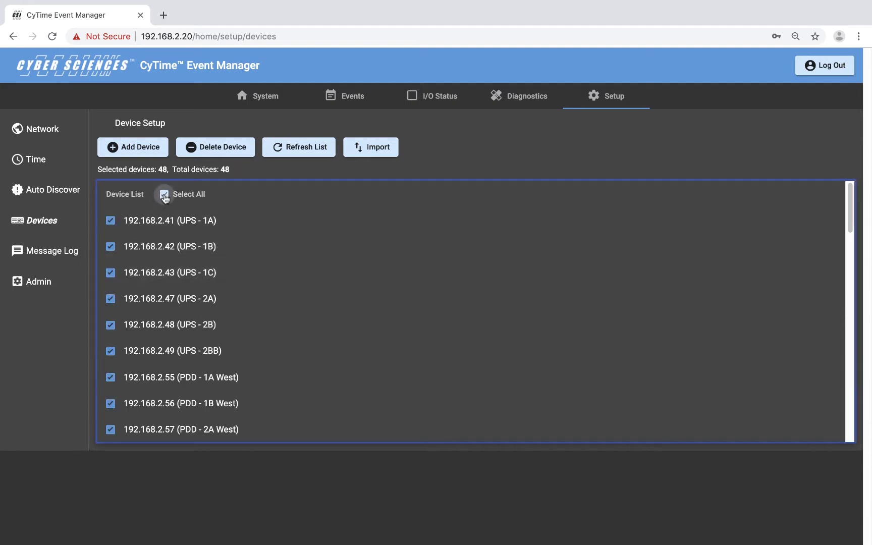
left_click(164, 195)
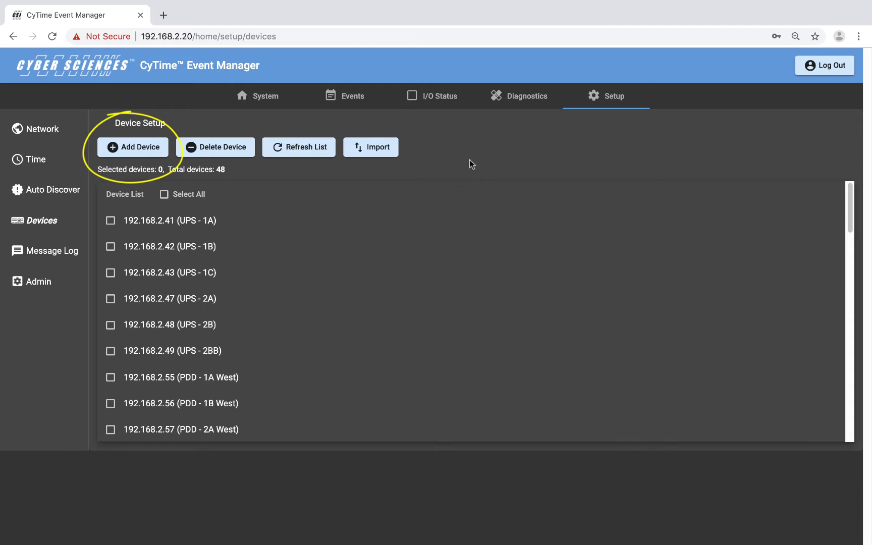
Step: Start a device list import, cancel it, and go to the Message Log
left_click(362, 148)
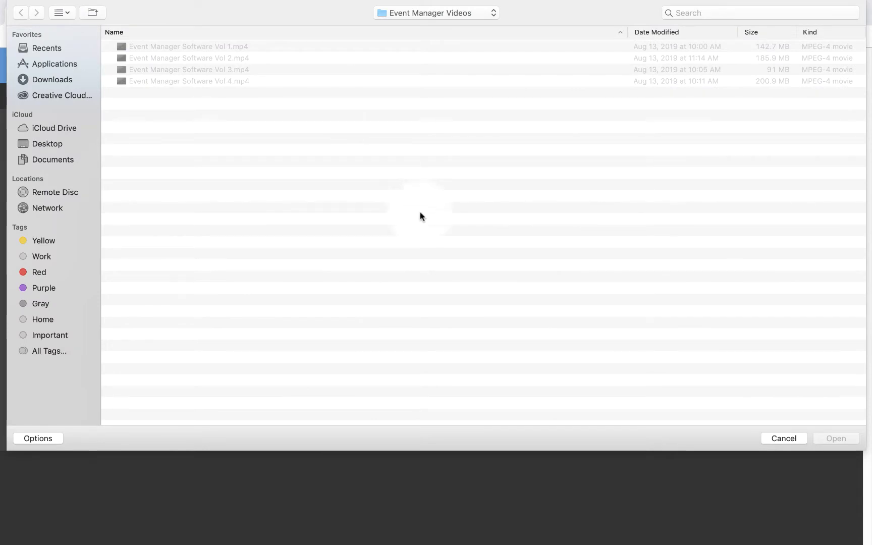
left_click(787, 438)
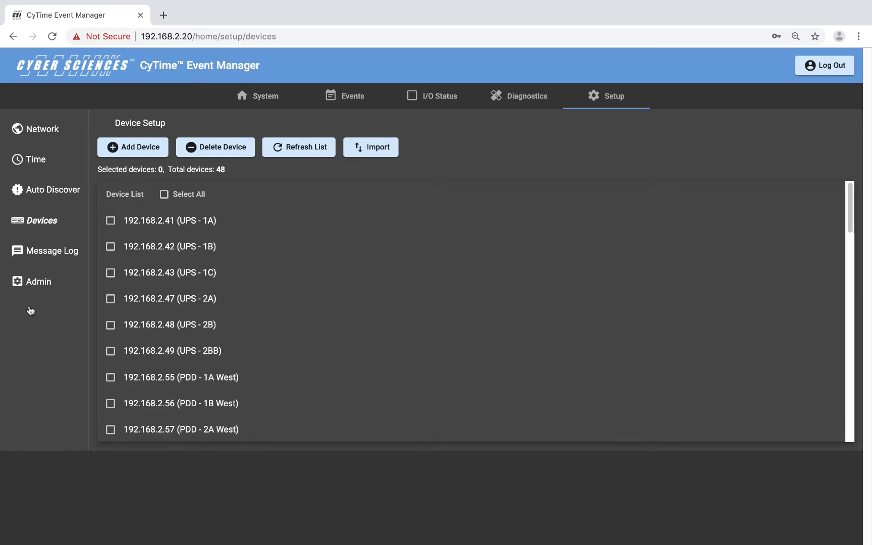
left_click(48, 252)
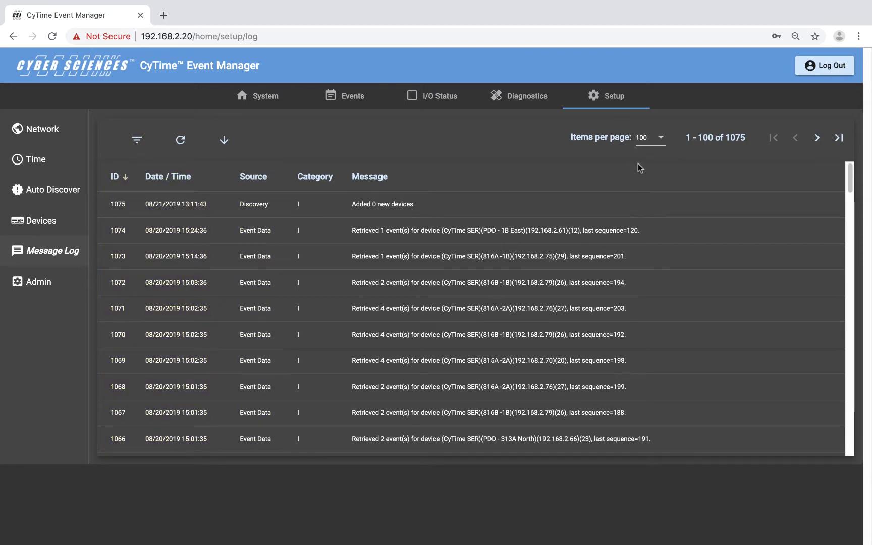
Step: Show 50 log entries per page and page forward and back to the first page
left_click(658, 140)
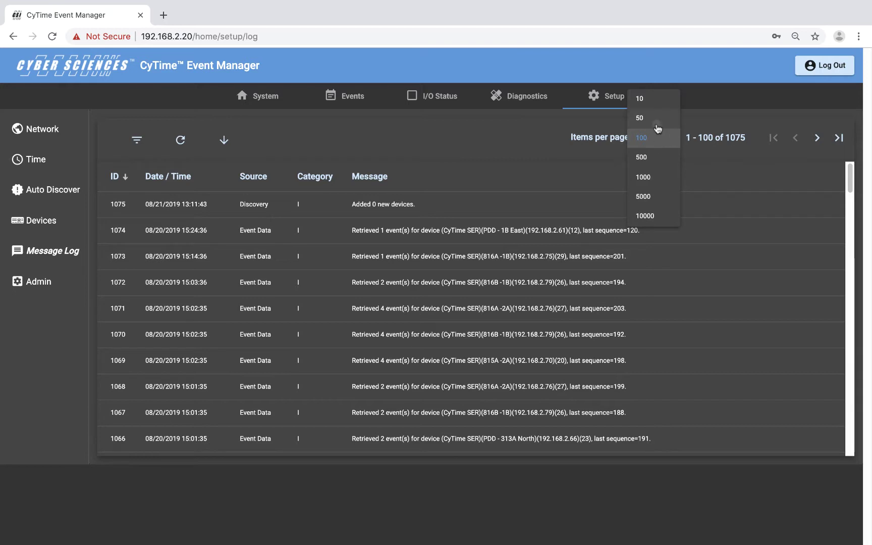
left_click(658, 120)
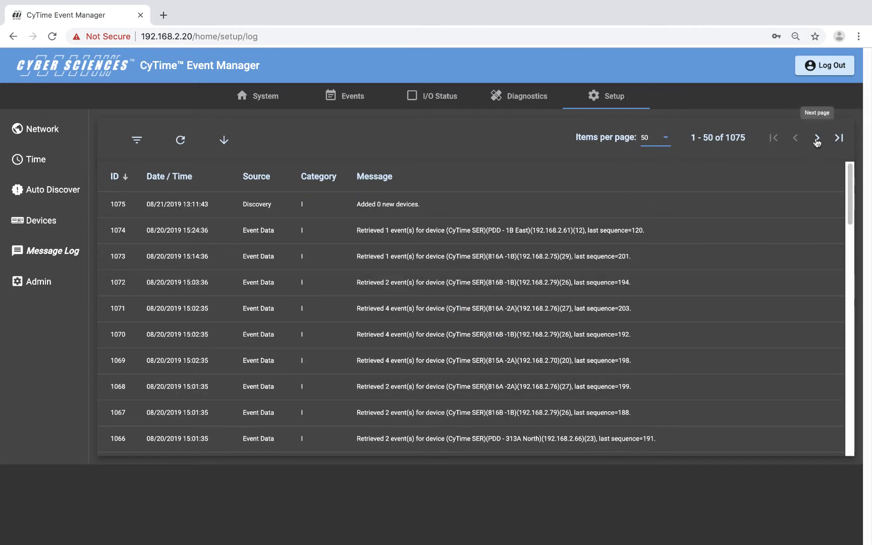
left_click(817, 140)
left_click(790, 142)
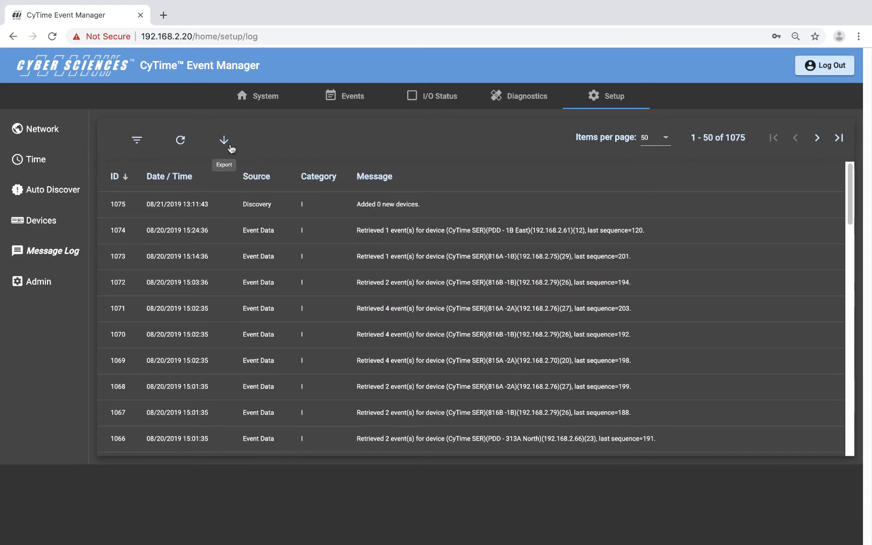
Step: Export the message log as a CSV file and refresh the log entries
left_click(224, 143)
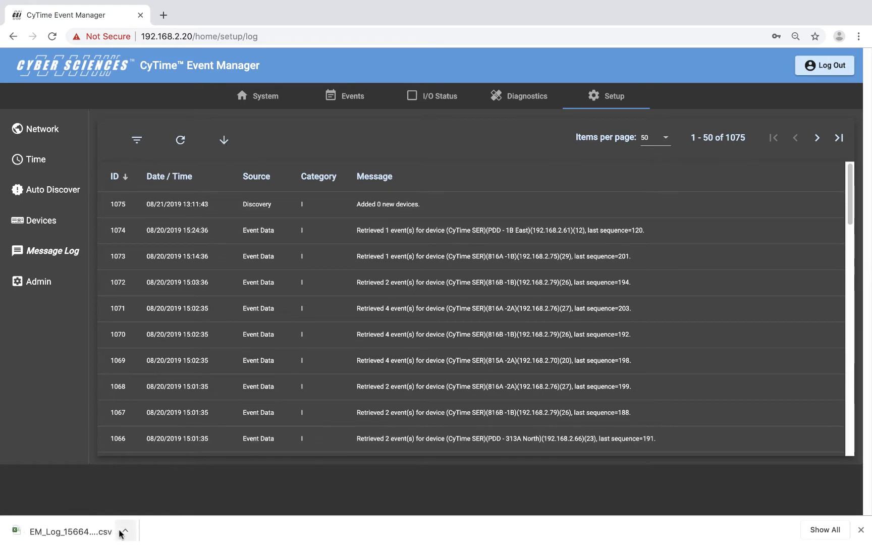
left_click(862, 530)
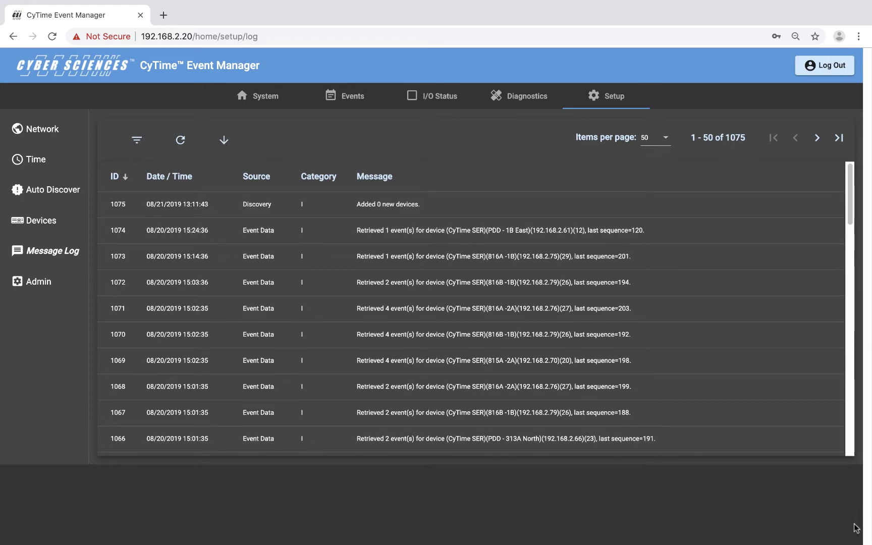
left_click(180, 141)
Step: Browse the log filter Source and Category options without picking any, then open Admin
left_click(137, 141)
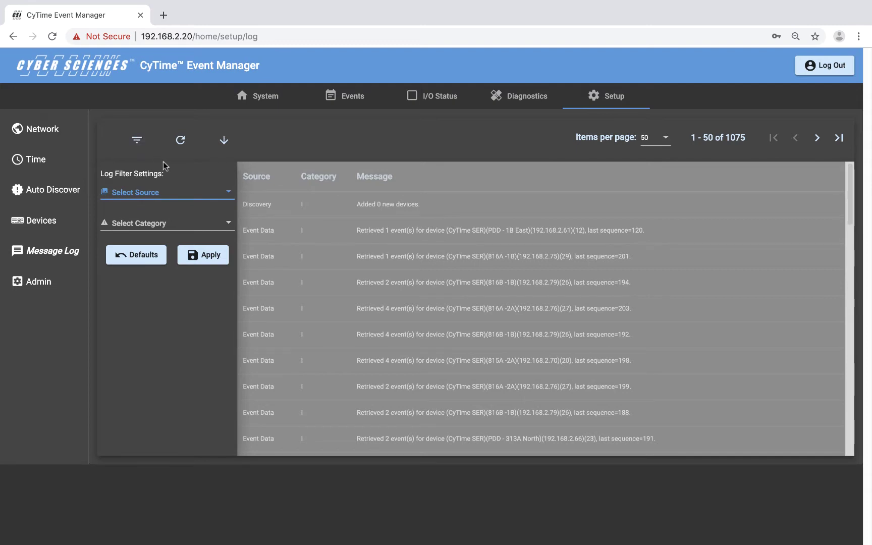
left_click(231, 194)
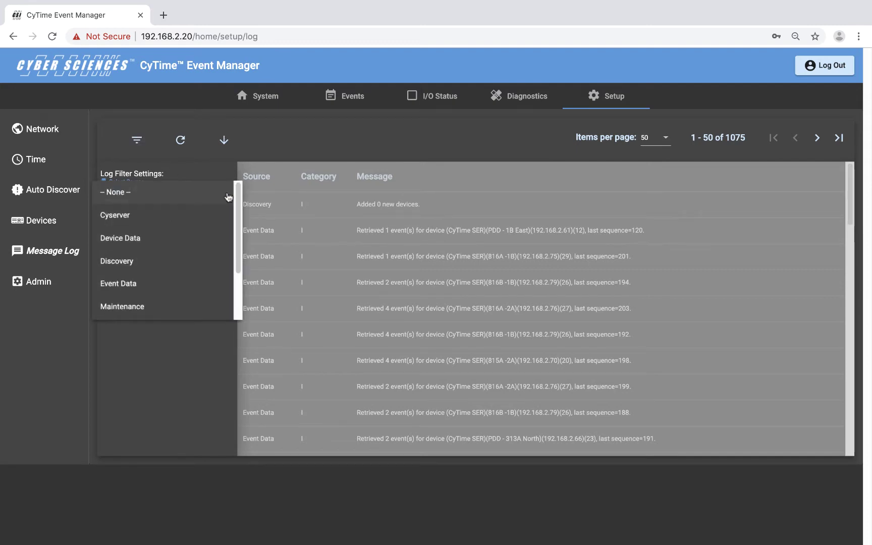
left_click_drag(239, 202, 233, 250)
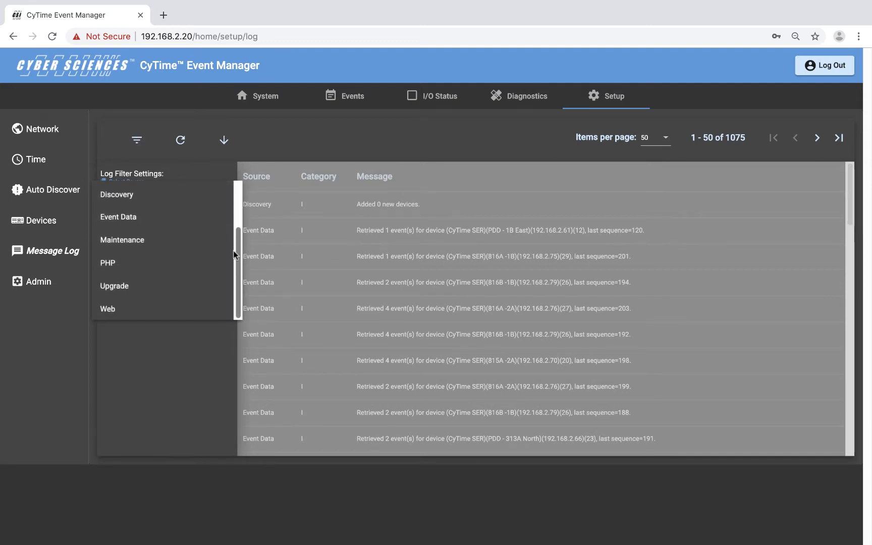
left_click(258, 154)
left_click(232, 226)
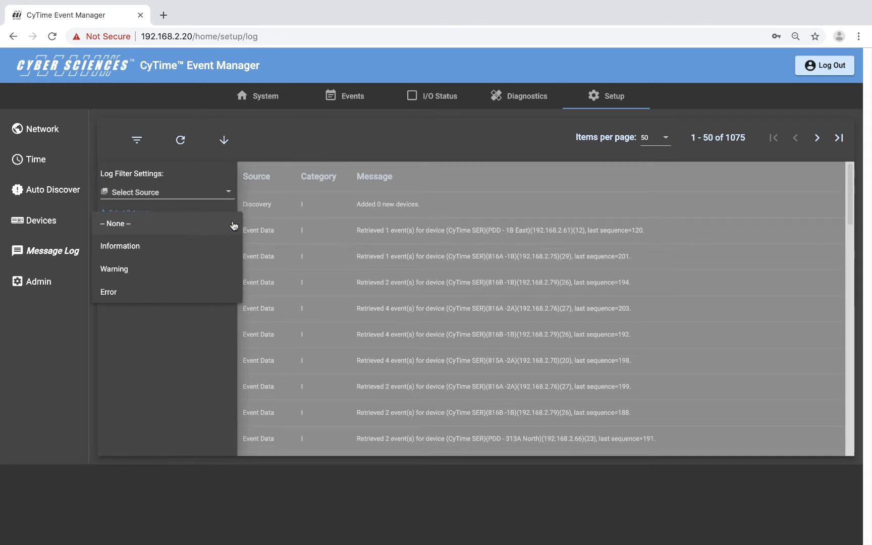
left_click(295, 131)
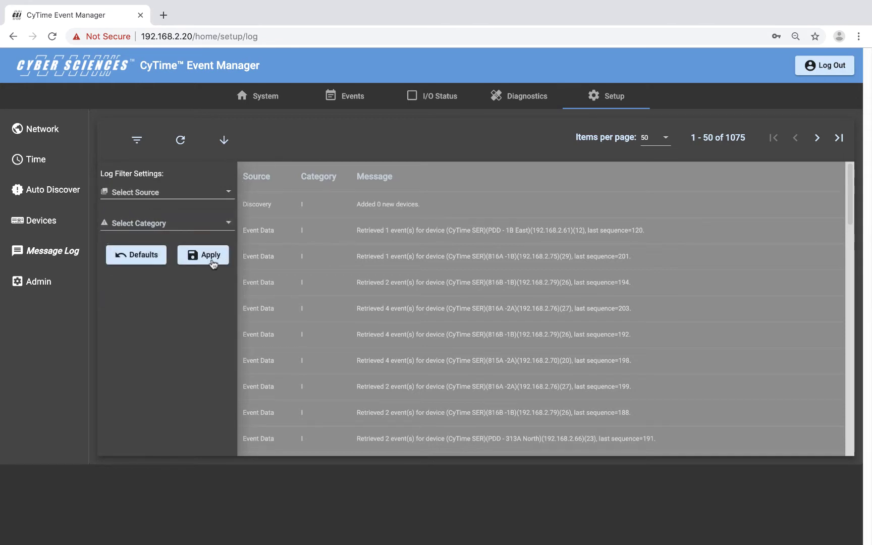
left_click(213, 258)
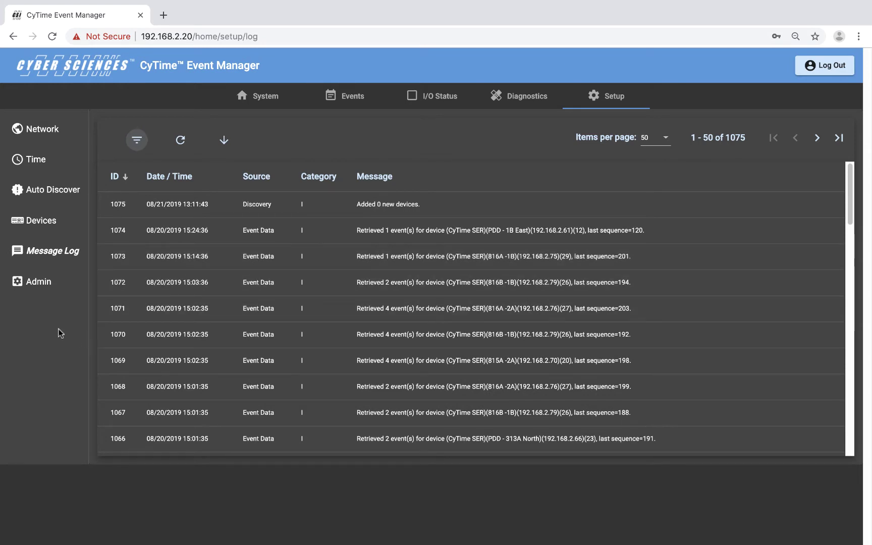
left_click(40, 282)
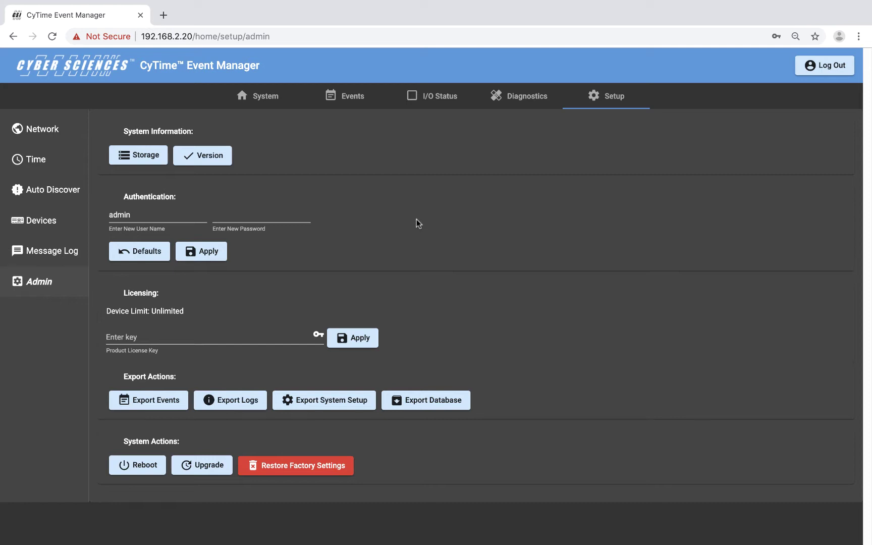
left_click(148, 155)
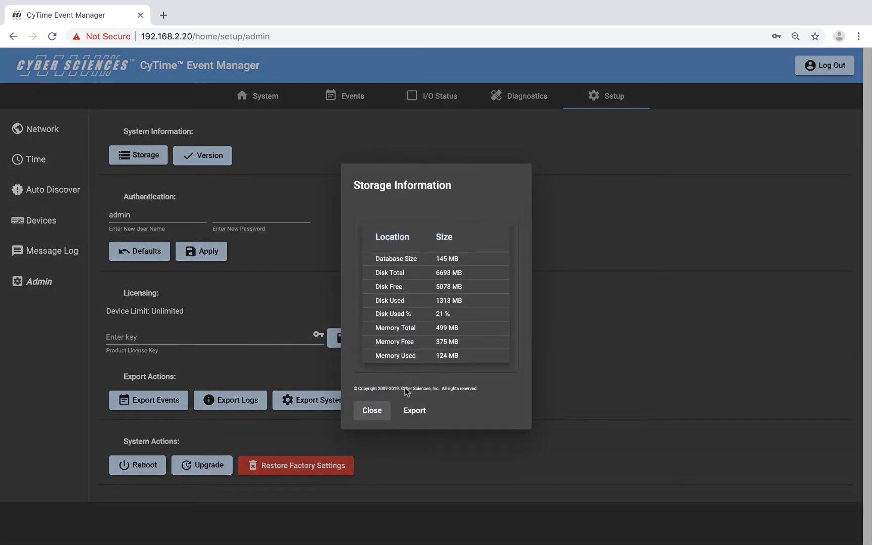
left_click(376, 411)
left_click(221, 154)
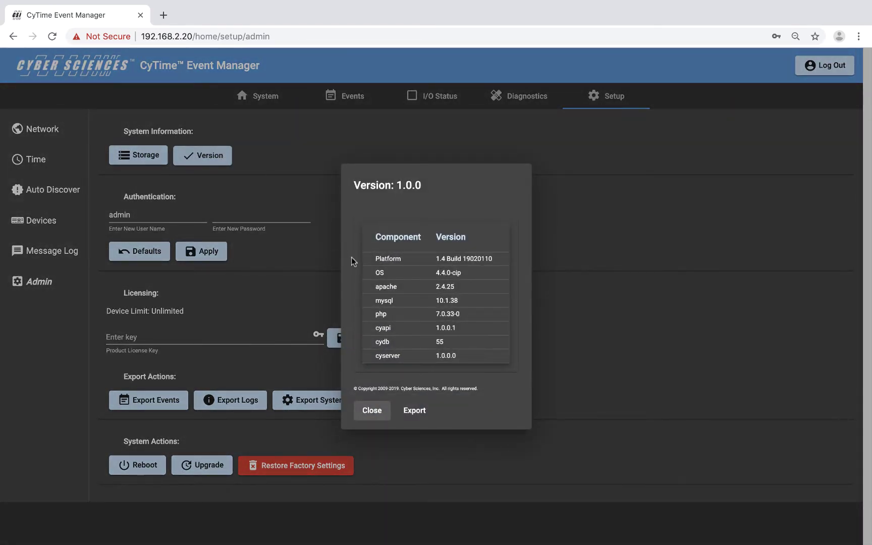
left_click(385, 411)
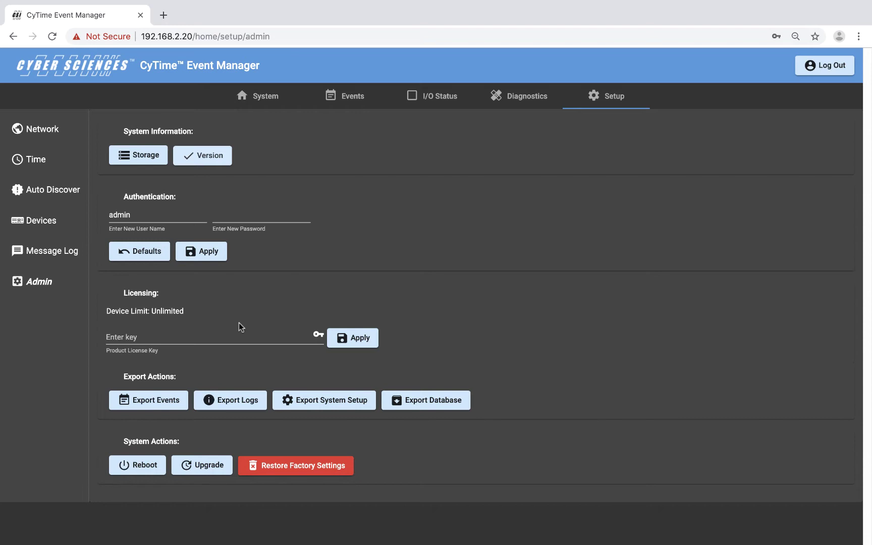
Step: View and dismiss the Events, Logs, System Setup and Database export options, then return to System
left_click(168, 406)
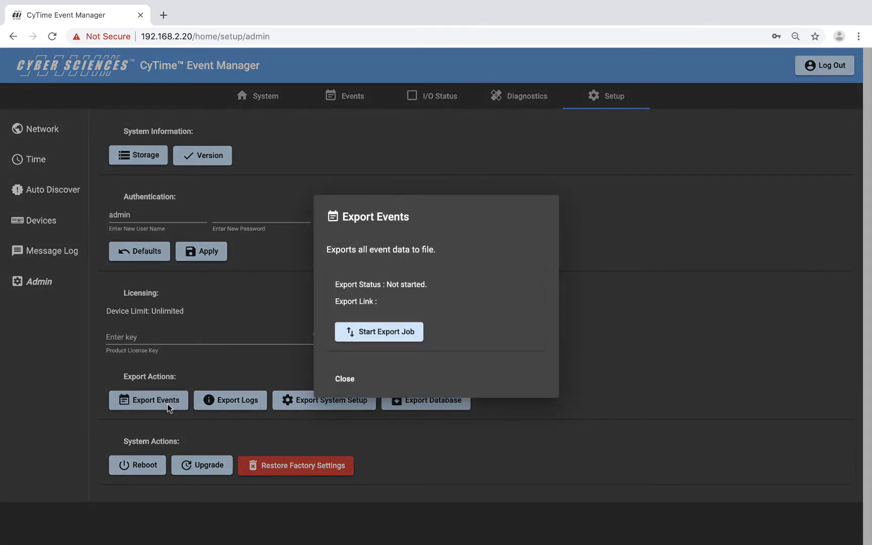
left_click(349, 378)
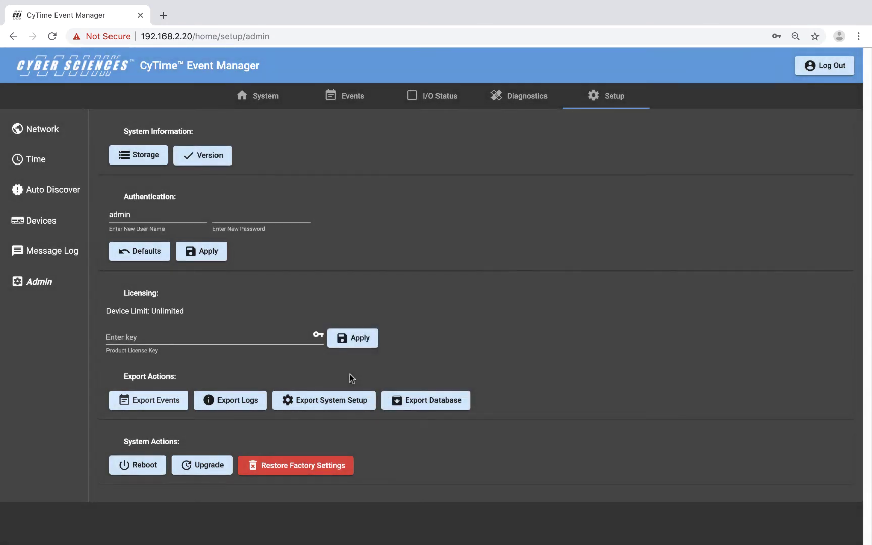
left_click(241, 405)
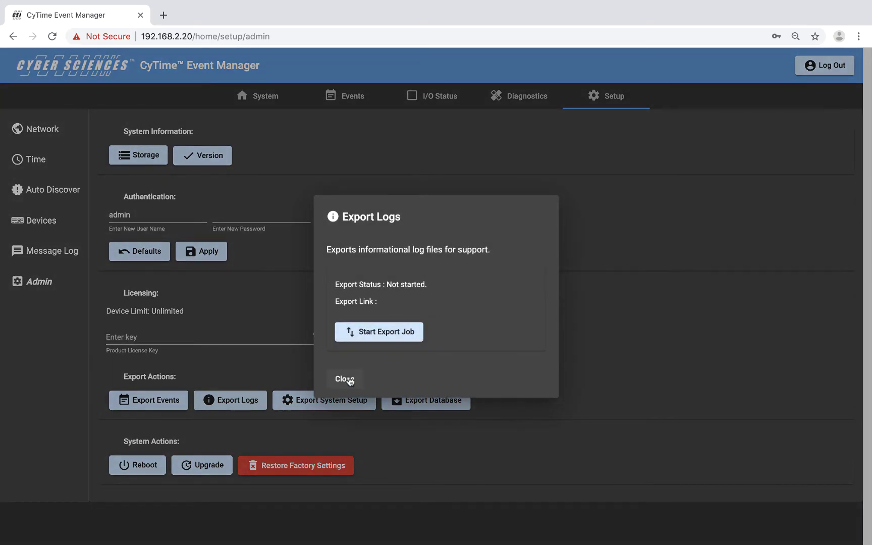
left_click(350, 380)
left_click(333, 406)
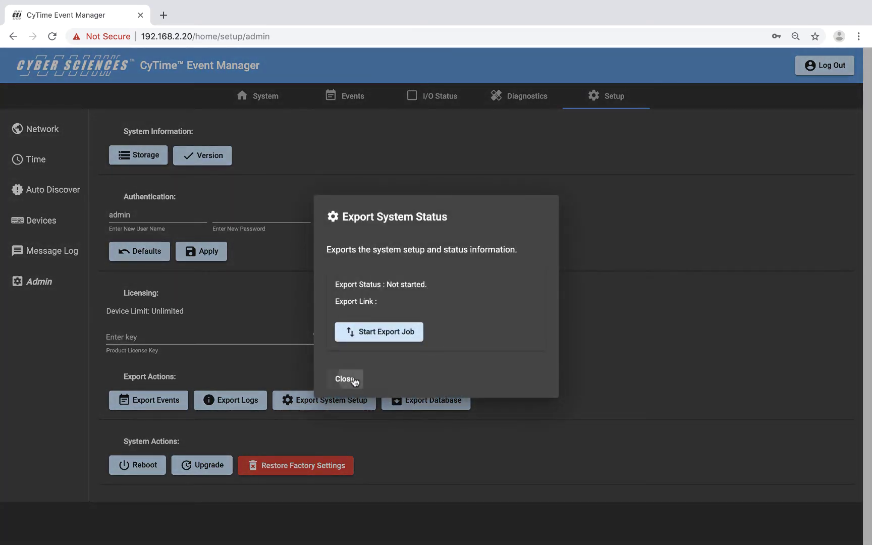
left_click(348, 379)
left_click(391, 410)
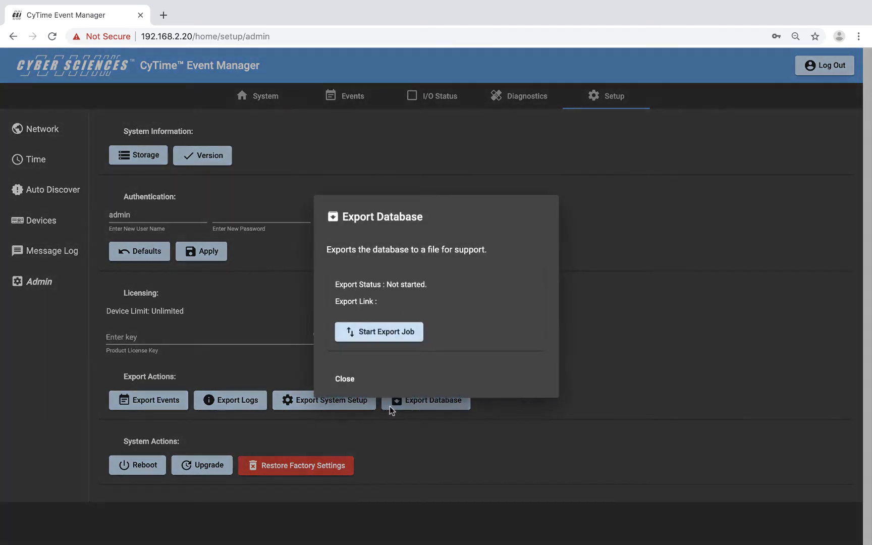
left_click(350, 379)
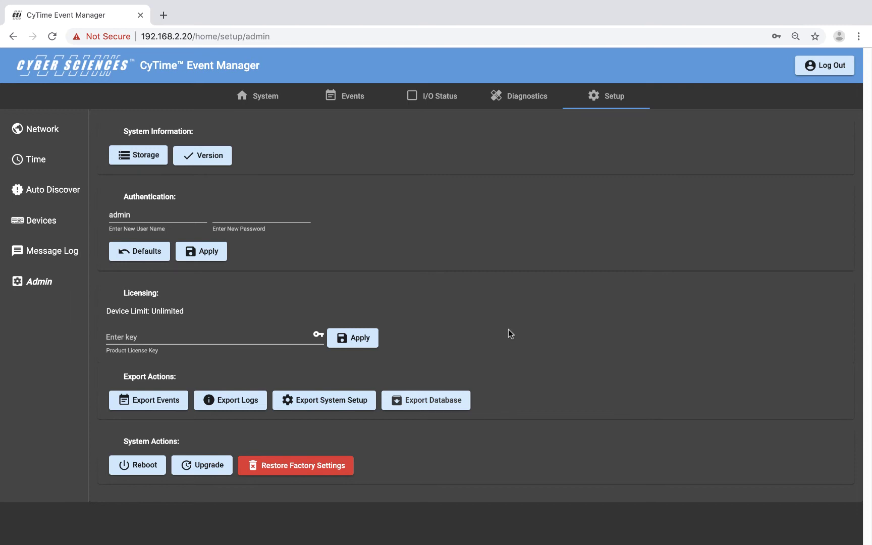
left_click(263, 97)
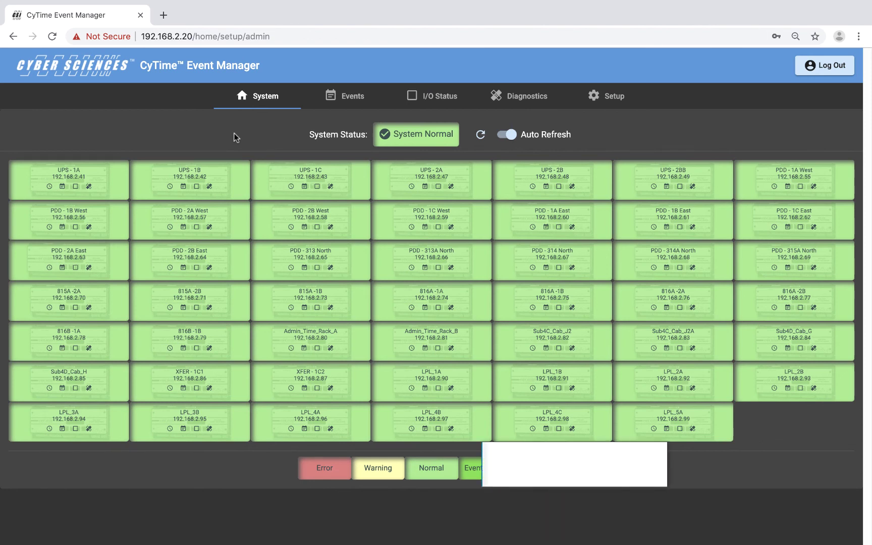
Step: Log out of the event manager and close the Chrome window
left_click(832, 68)
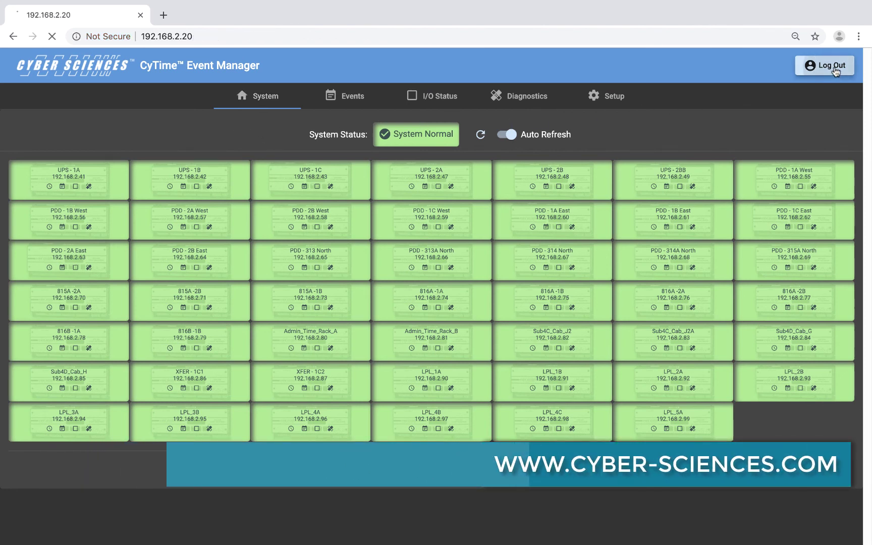
left_click(139, 15)
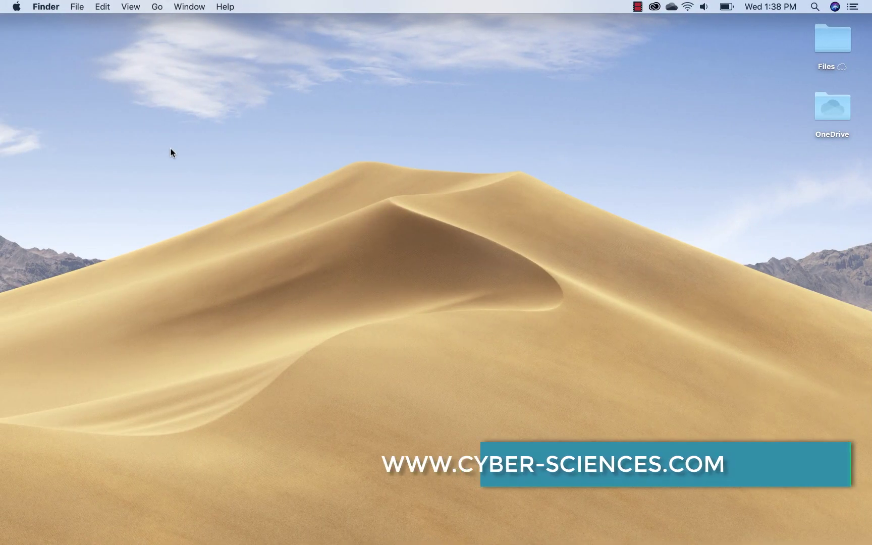